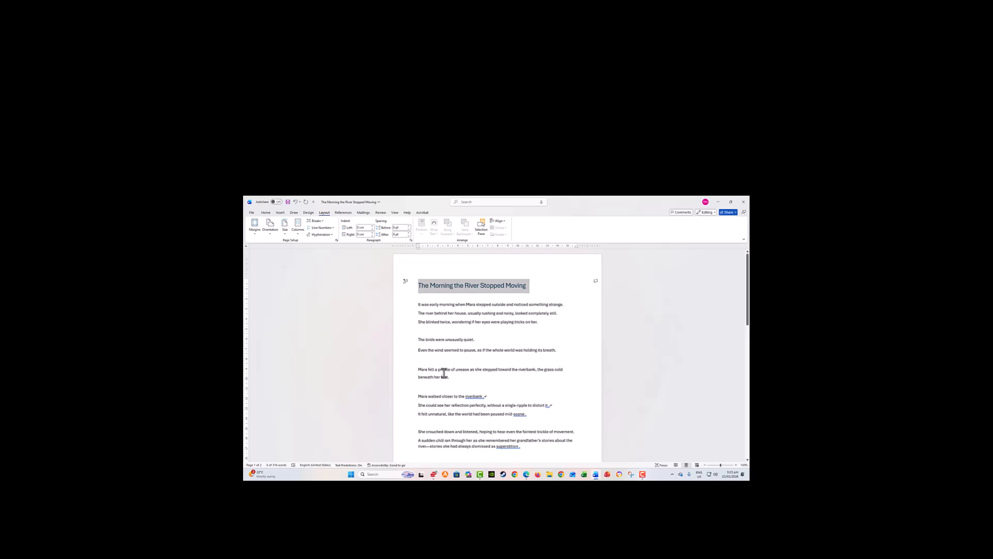
- Set the spacing after the blank lines between the first-page paragraphs to 0 pt
scroll(466, 362, "down", 10)
scroll(490, 311, "up", 10)
left_click(491, 302)
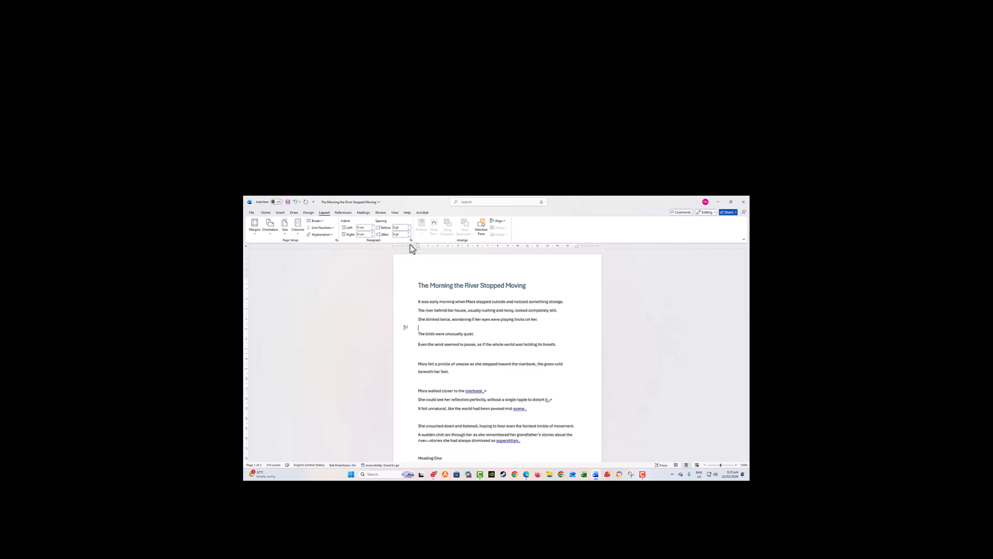
scroll(466, 377, "down", 3)
left_click(434, 425)
left_click(408, 236)
left_click(434, 441)
scroll(454, 399, "down", 5)
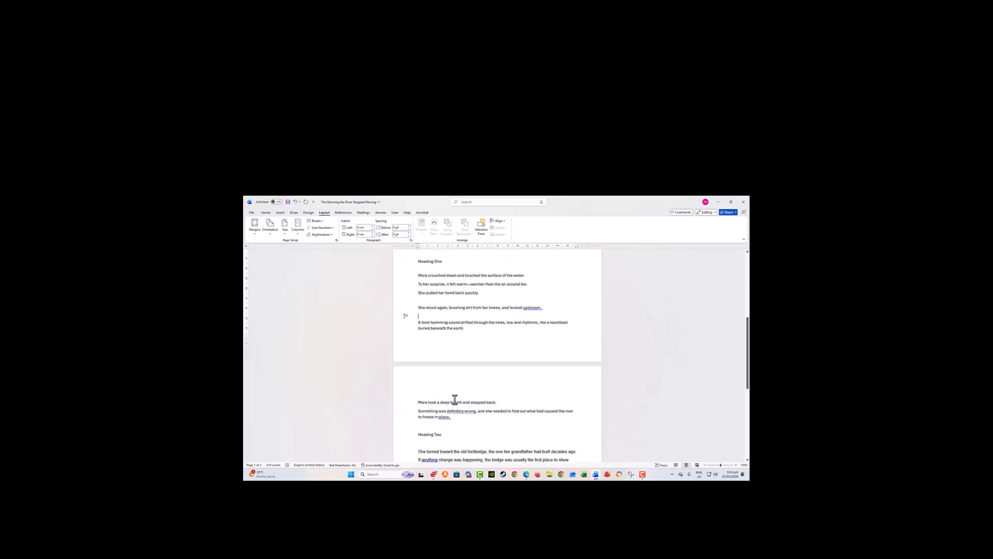
- Reduce the spacing after the blank lines around and below Heading Two
left_click(430, 422)
left_click(409, 236)
scroll(424, 351, "down", 5)
left_click(424, 353)
left_click(409, 235)
- Tighten the spacing after the blank lines between the title and "The birds were unusually quiet."
scroll(422, 374, "up", 15)
left_click(429, 282)
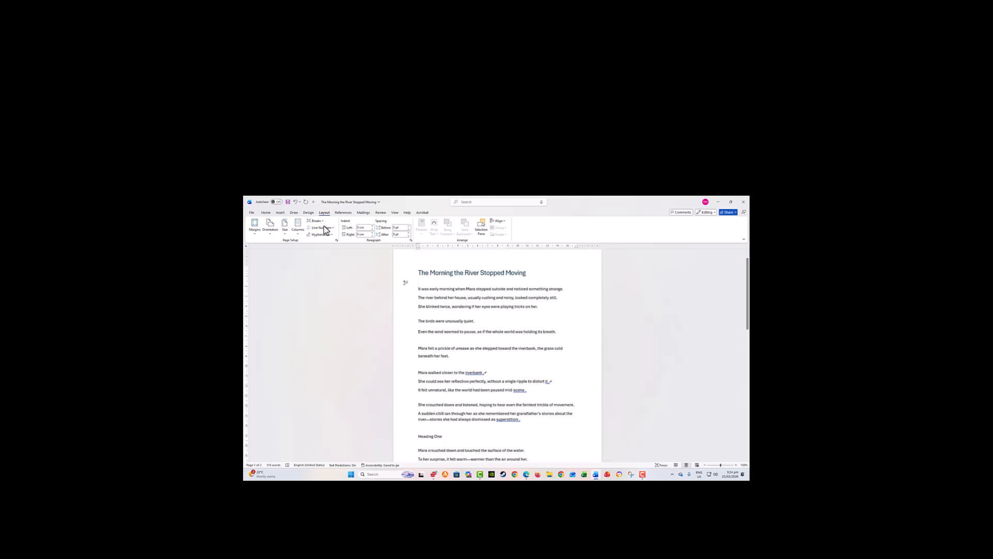
left_click(430, 312)
left_click(266, 213)
left_click(324, 212)
left_click(409, 236)
left_click(409, 236)
- Remove the spacing after the paragraphs from "Mara felt a prickle of unease" down to "A sudden chill ran through her"
left_click(433, 350)
left_click(409, 236)
left_click(432, 391)
left_click(409, 236)
left_click(431, 417)
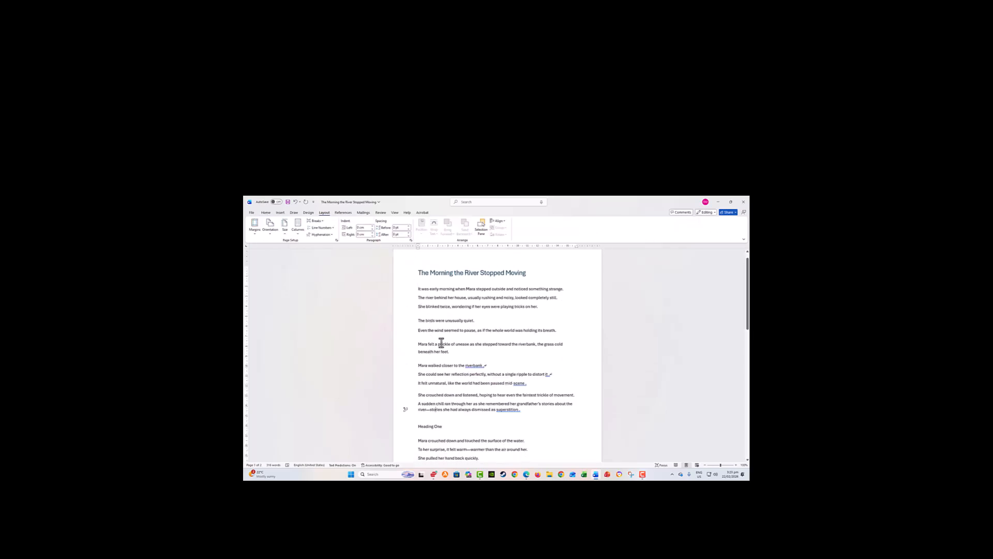
left_click(409, 236)
- Set the spacing after to 0 pt for the text under Heading One, down to "Mara took a deep breath"
left_click(424, 435)
left_click(409, 236)
scroll(424, 385, "down", 3)
left_click(424, 408)
left_click(409, 236)
left_click(423, 423)
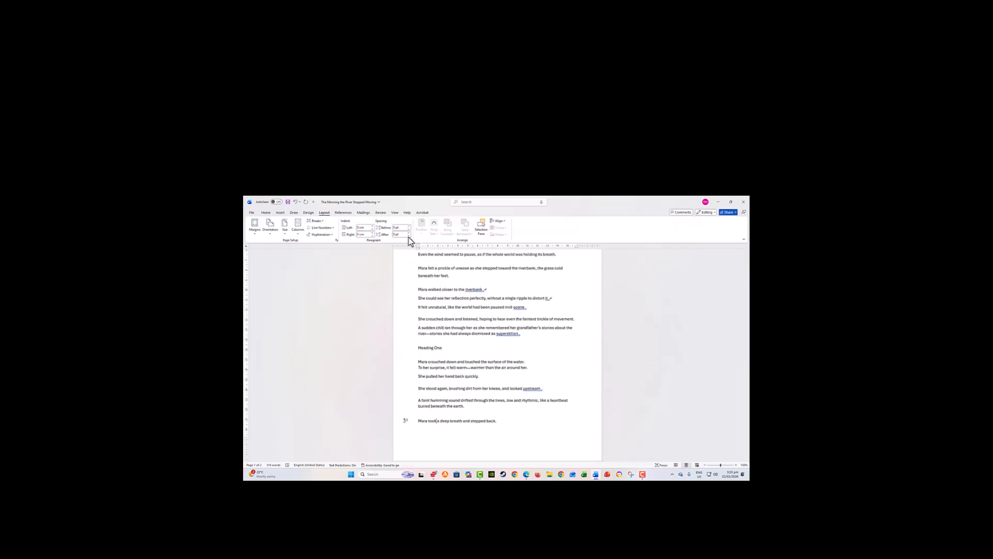
- Remove the spacing after the paragraphs in the Heading Two section
scroll(427, 394, "down", 2)
left_click(428, 395)
scroll(427, 373, "down", 5)
left_click(424, 373)
left_click(409, 236)
left_click(428, 386)
left_click(409, 236)
left_click(428, 390)
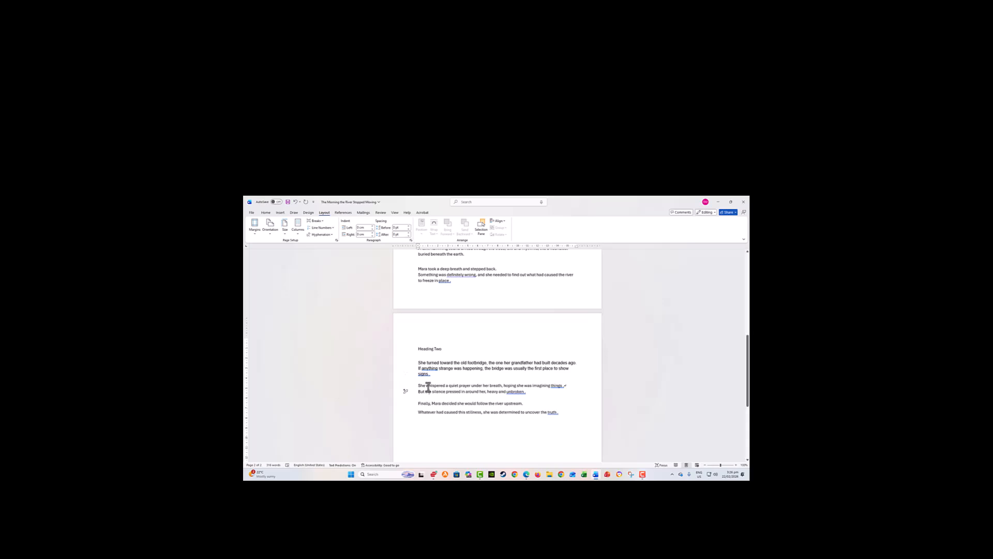
left_click(409, 236)
left_click(428, 406)
left_click(409, 236)
- Match the font and line spacing of the "She turned toward the old footbridge" paragraph to the Aptos (Body) text
left_click_drag(443, 409, 424, 386)
triple_click(426, 373)
left_click(266, 213)
left_click(409, 231)
left_click(417, 247)
triple_click(423, 369)
left_click(325, 222)
left_click(317, 242)
left_click(409, 232)
left_click(417, 246)
- Adjust the line spacing of the lines starting at "Mara took a deep breath" under Heading One
scroll(455, 350, "up", 5)
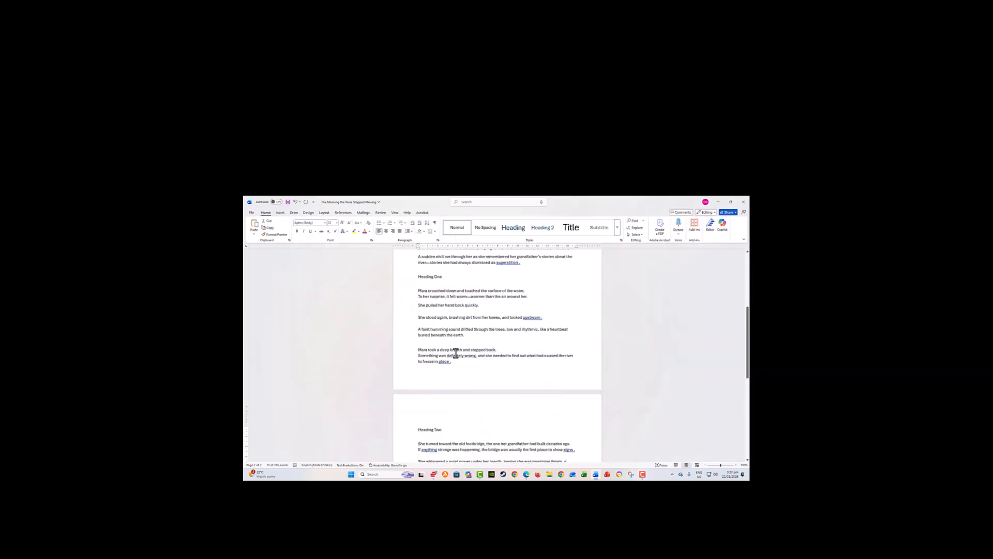
left_click_drag(431, 350, 432, 355)
left_click(408, 231)
left_click(417, 246)
left_click_drag(435, 312, 451, 333)
scroll(451, 290, "up", 3)
key("BackSpace")
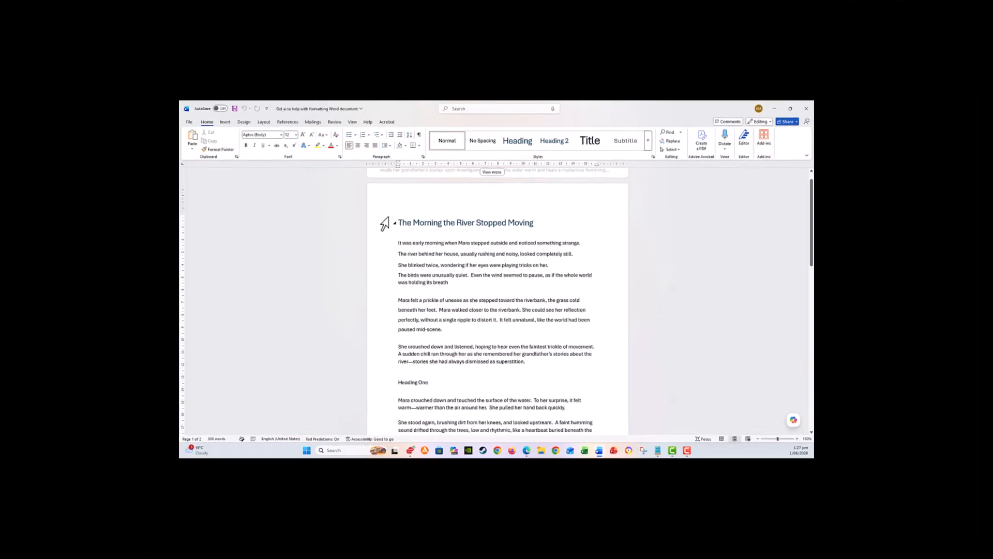
- Select the entire story text and open Copilot to review its formatting advice
left_click(398, 222)
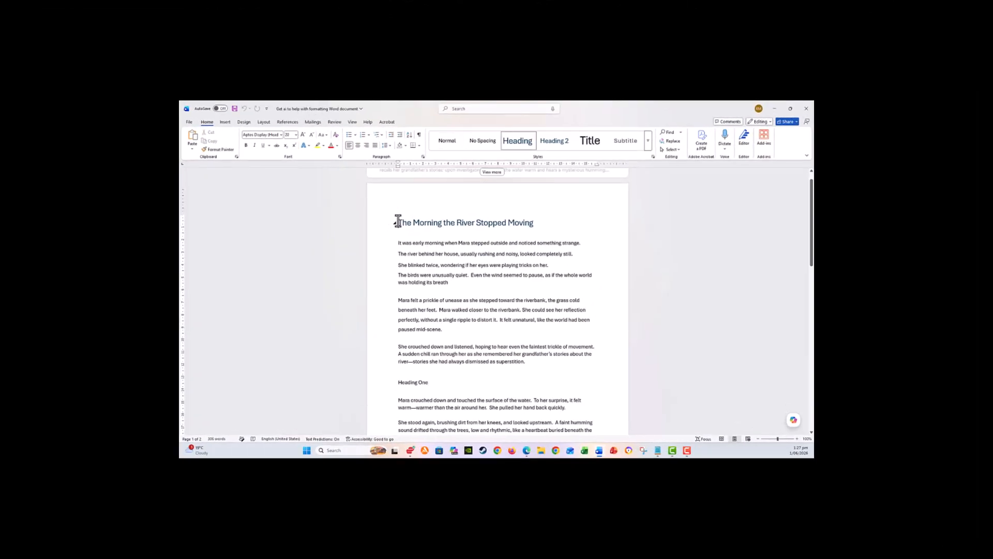
key("ctrl+a")
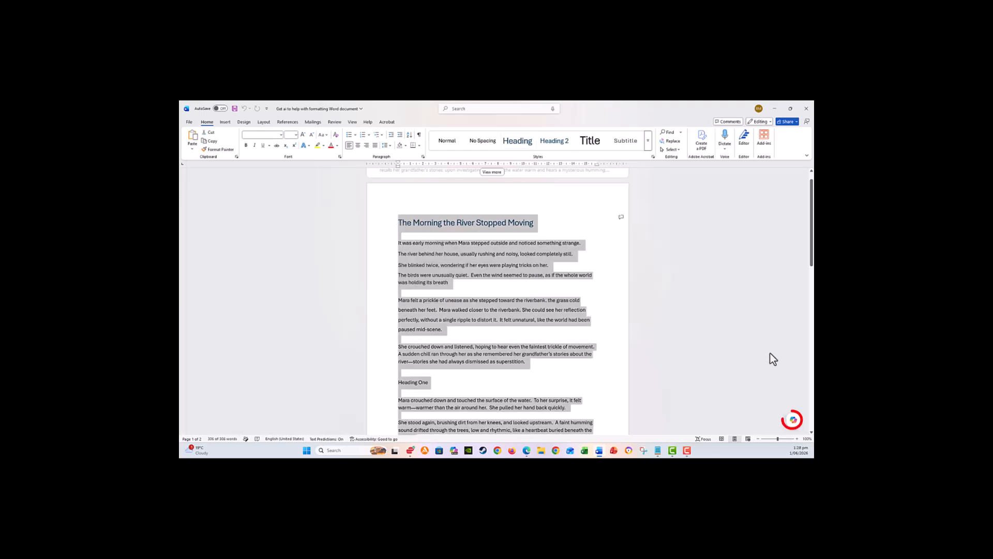
left_click(794, 420)
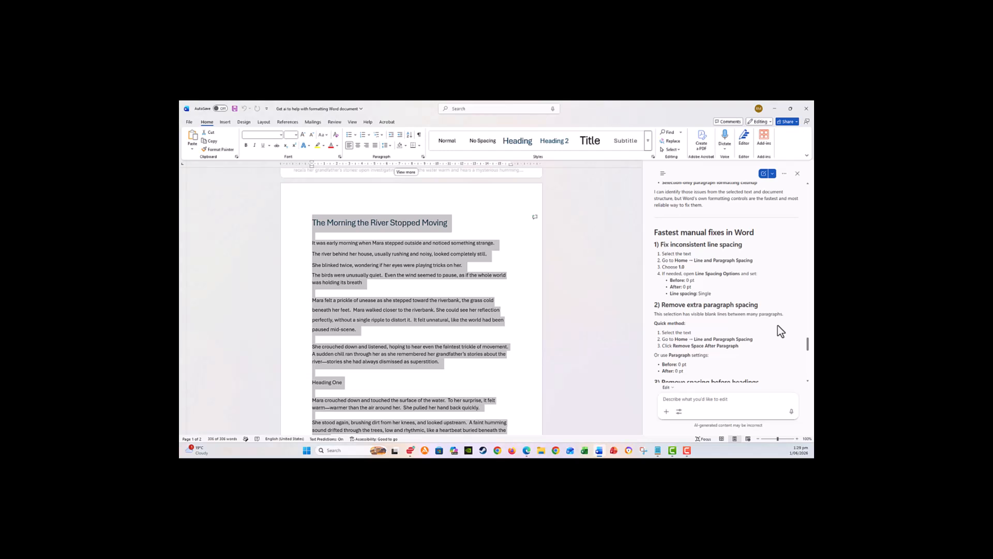
scroll(778, 326, "down", 3)
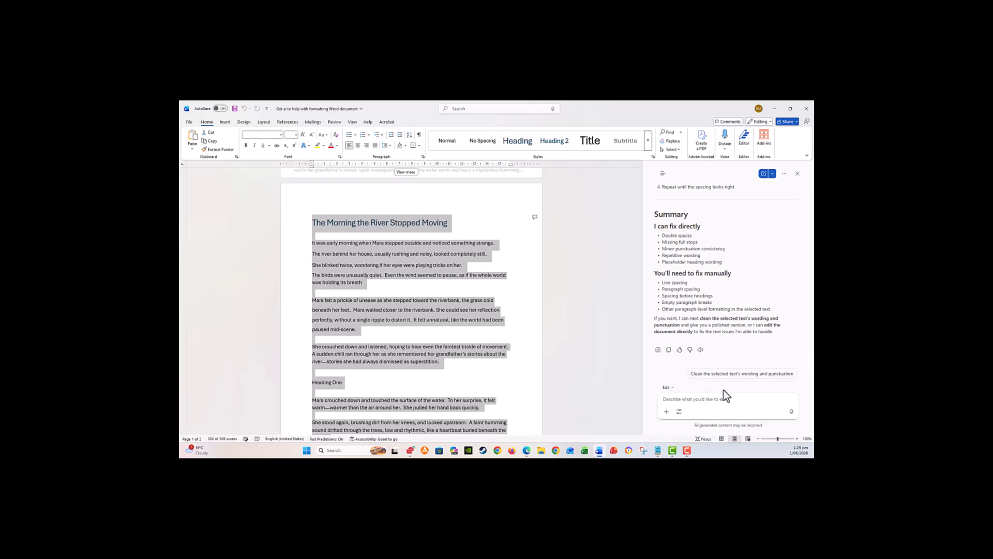
- Ask Copilot to fix the issues it is able to fix directly, and accept its edits
type("please fix the")
key("Return")
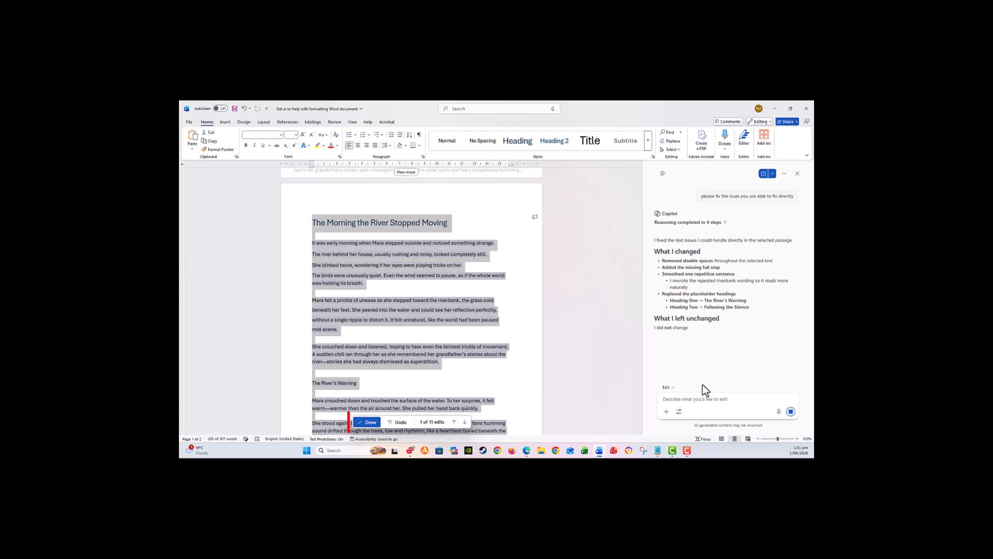
left_click(371, 426)
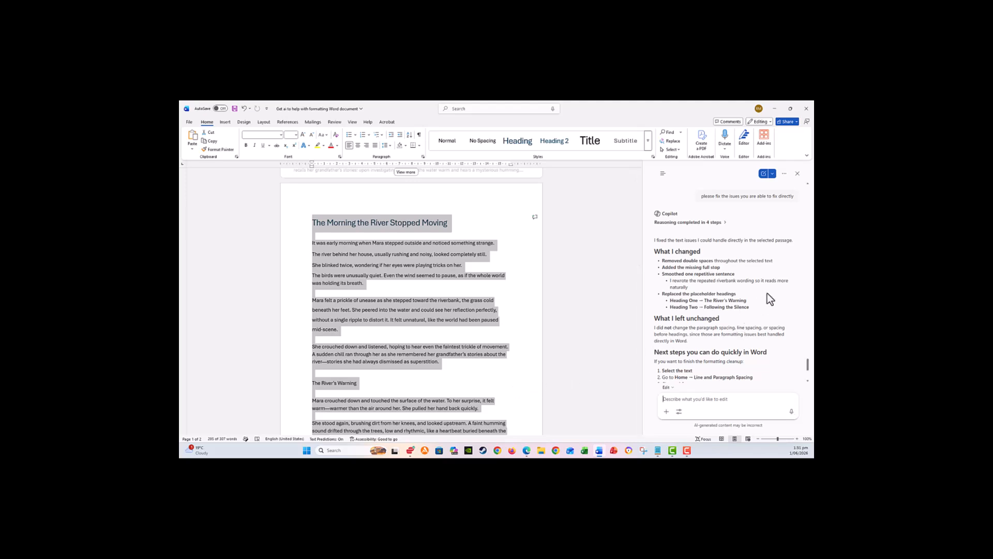
- Set the paragraph spacing before and after to 0 pt for the whole selected story
scroll(768, 293, "down", 2)
scroll(768, 293, "down", 1)
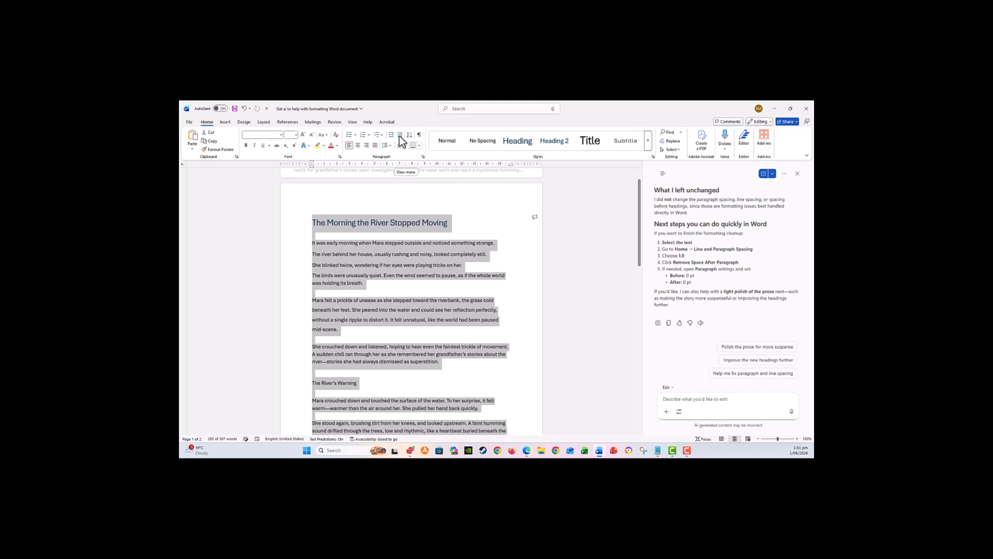
left_click(265, 123)
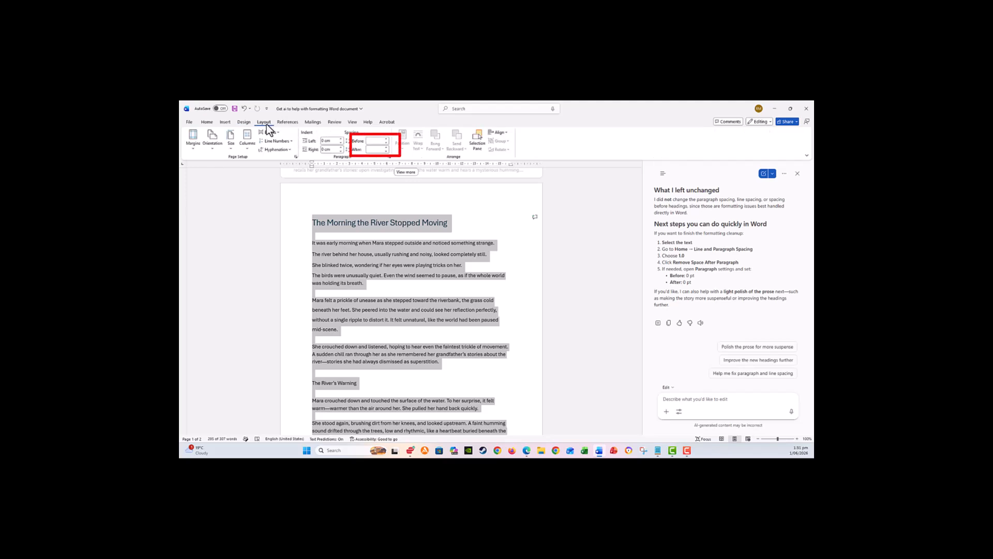
left_click(387, 141)
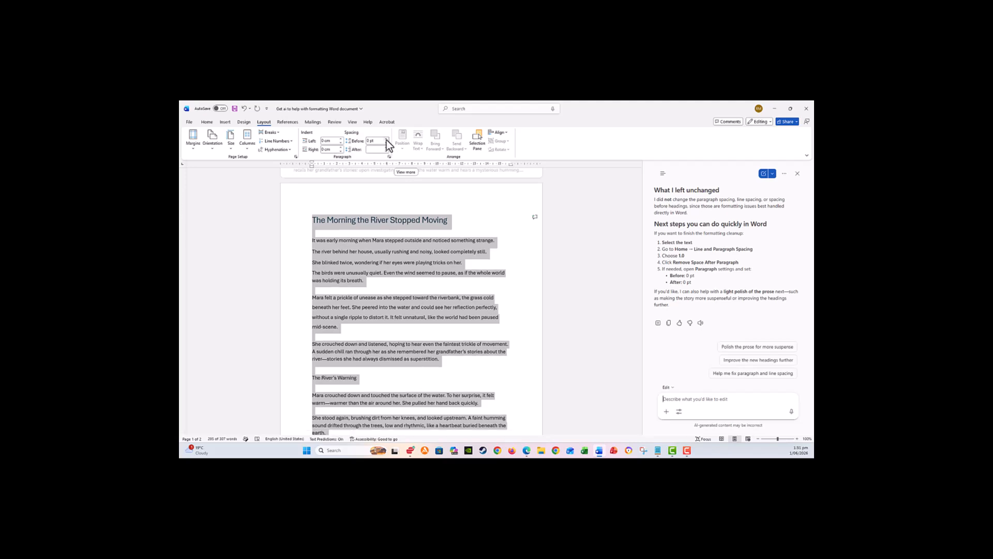
left_click(387, 149)
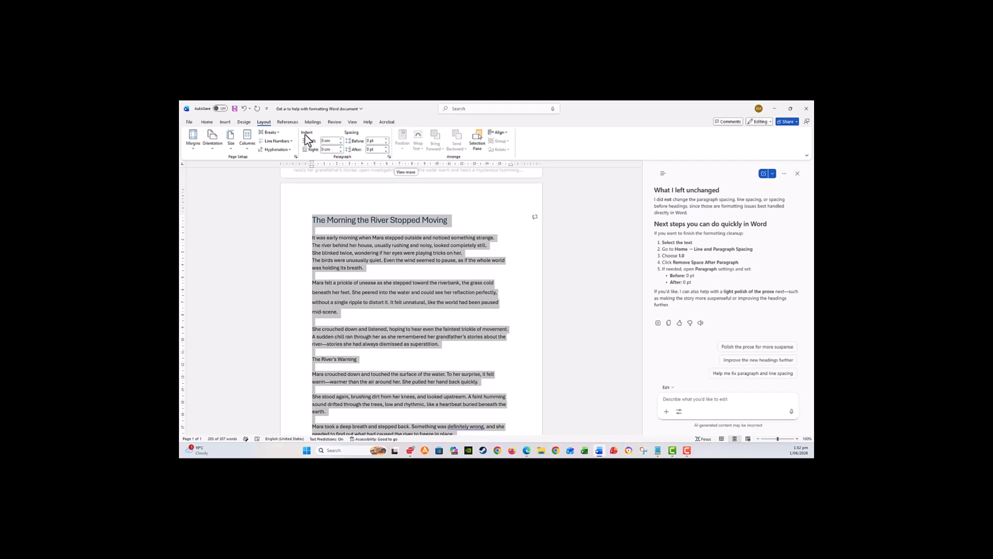
- Set the line spacing of the selected story to 1.0
left_click(207, 123)
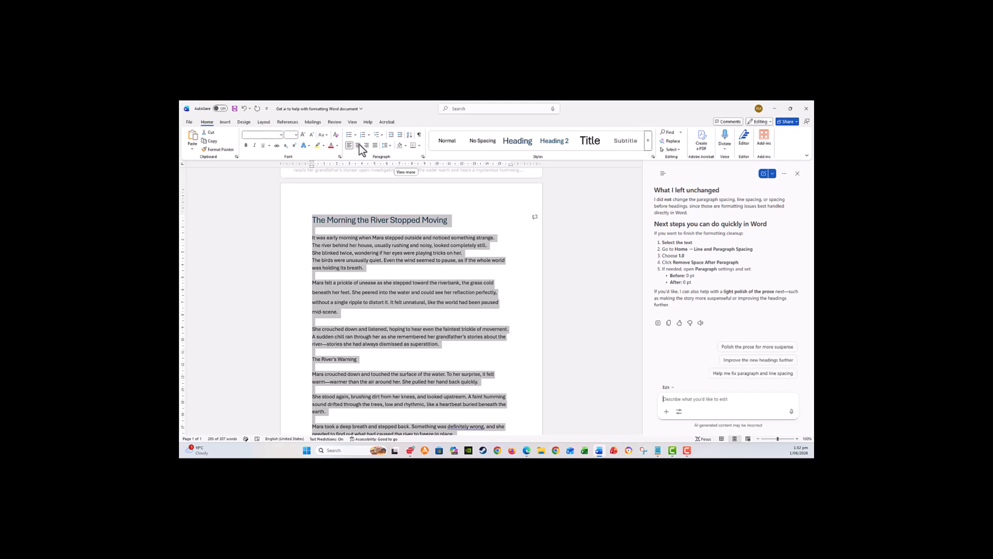
left_click(390, 147)
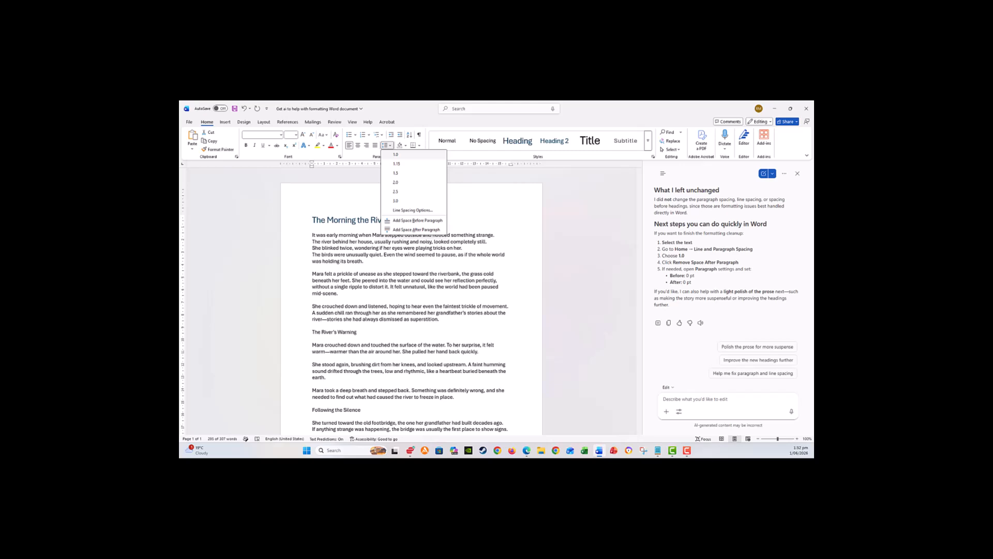
left_click(396, 154)
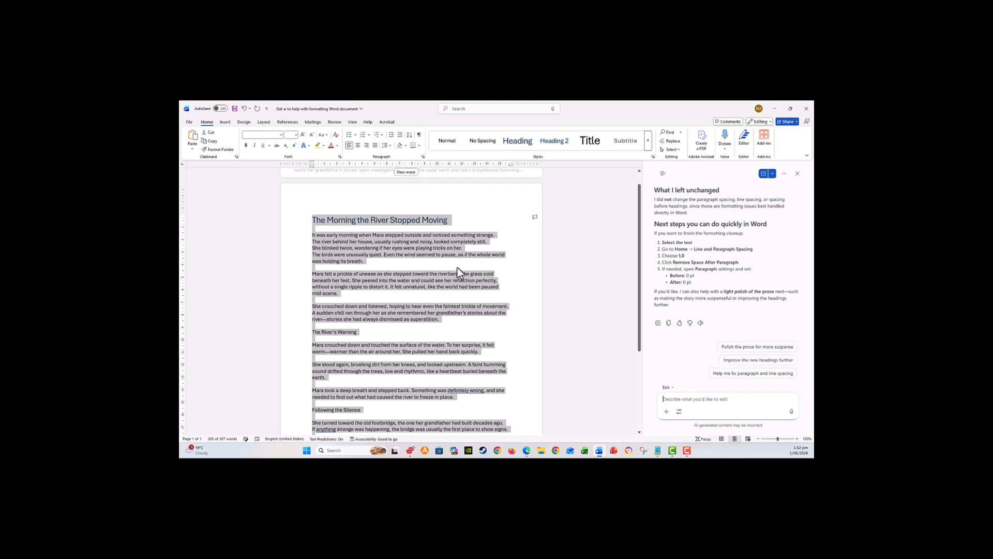
- Ask Copilot "how does that look" and read through its assessment and suggested next improvements
left_click(669, 396)
type("How does that loo")
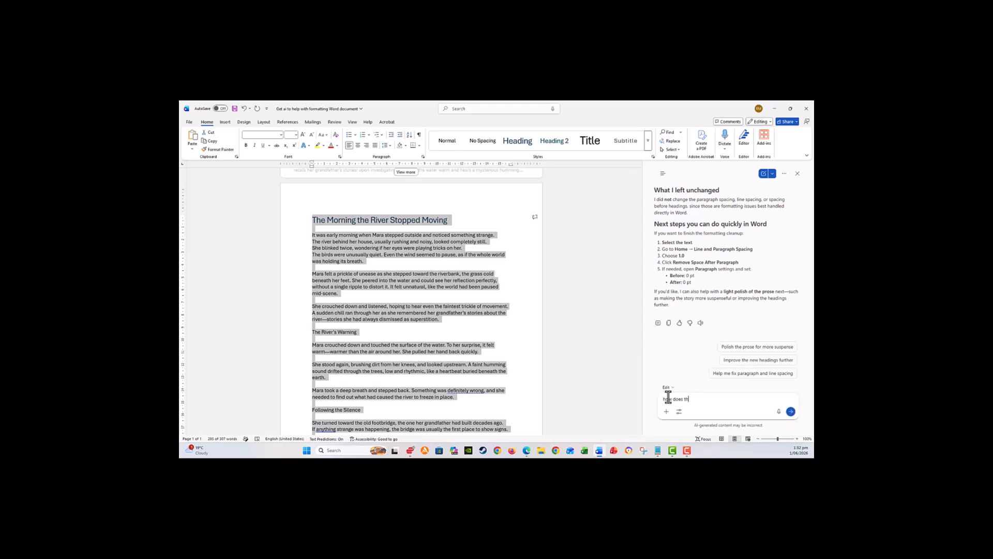
type("k")
key("Return")
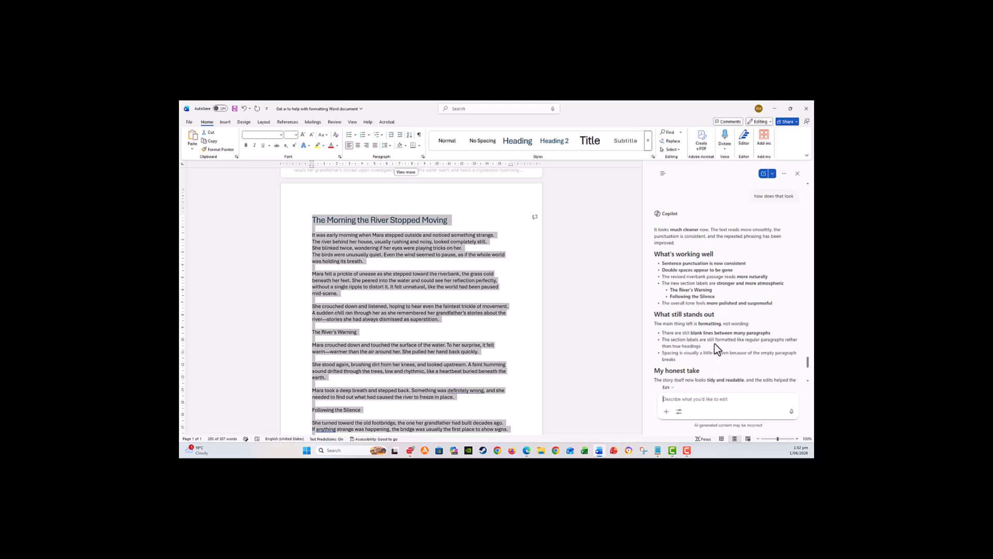
scroll(715, 343, "down", 3)
scroll(714, 344, "down", 5)
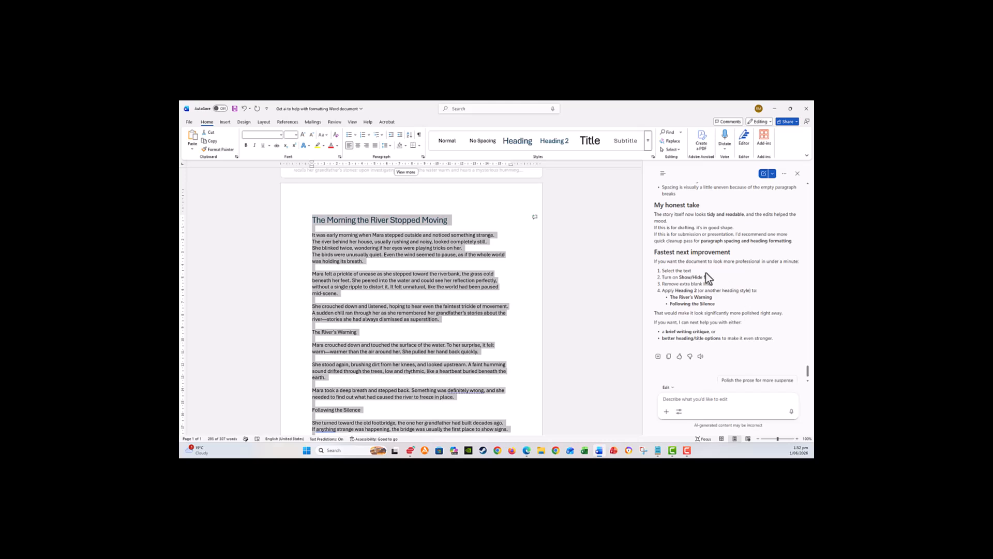
- Show the formatting marks and apply the Heading 2 style to "The River's Warning" and "Following the Silence"
left_click(419, 135)
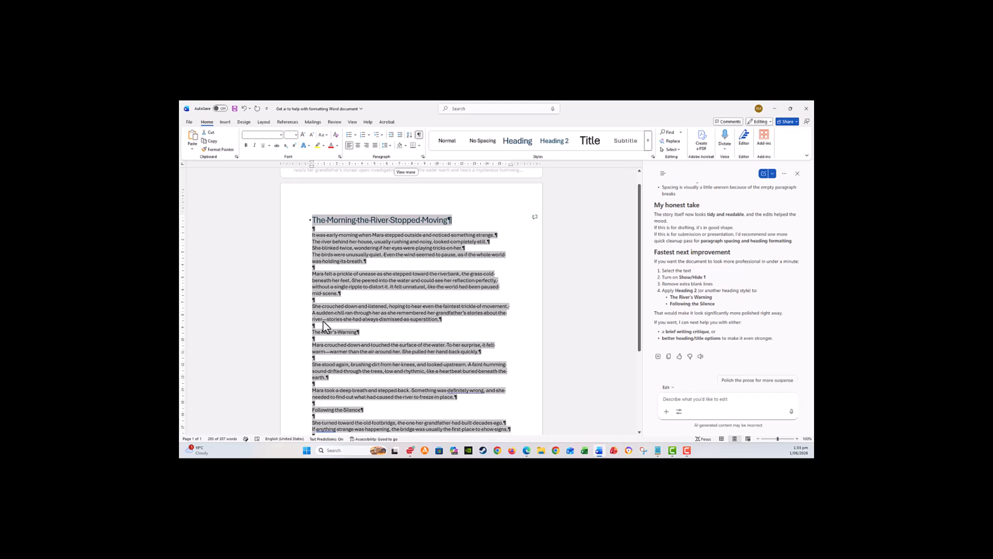
scroll(352, 320, "down", 6)
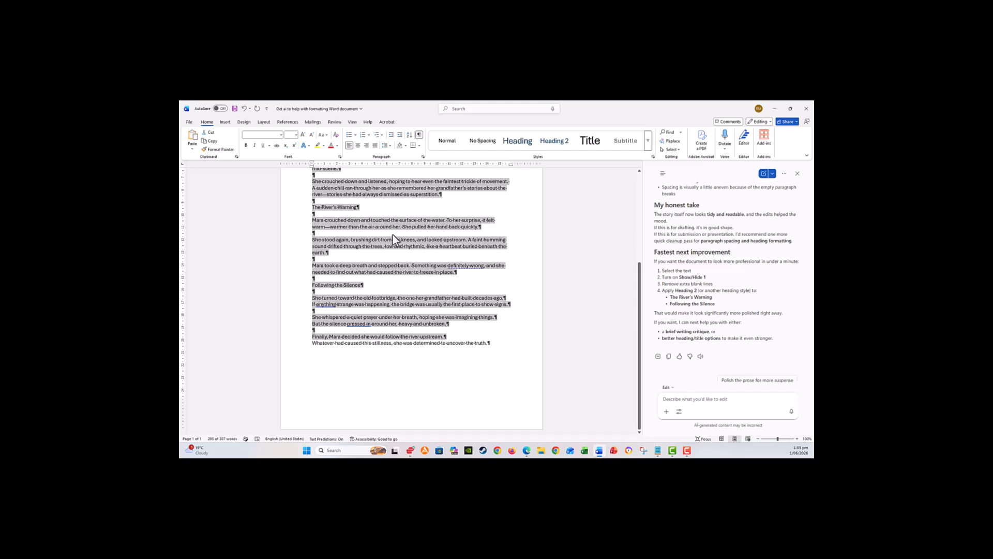
left_click(301, 209)
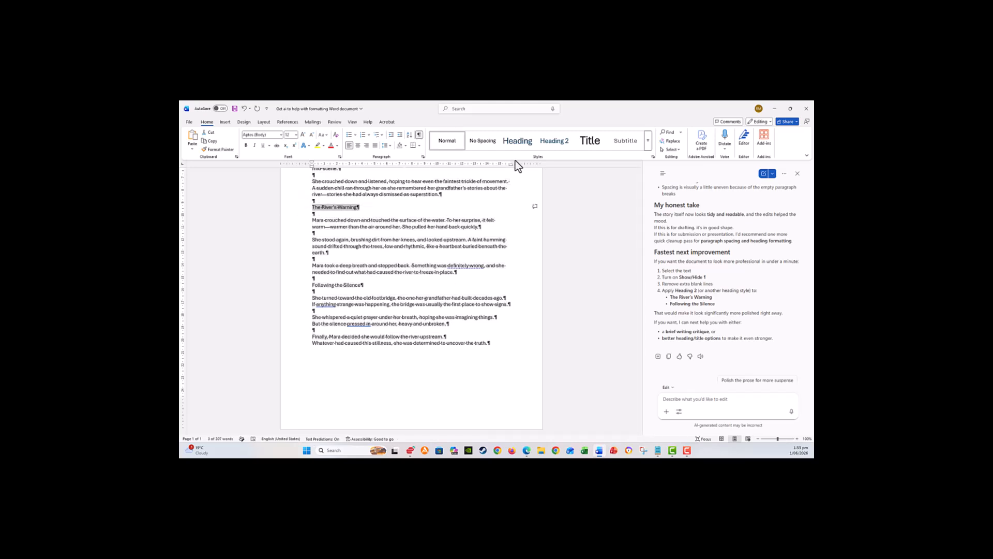
left_click(548, 140)
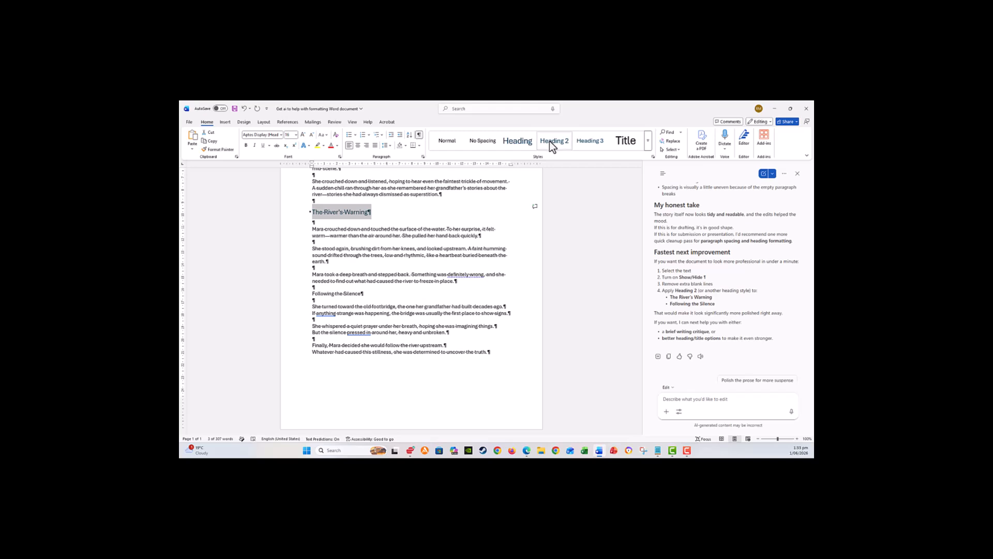
left_click(302, 295)
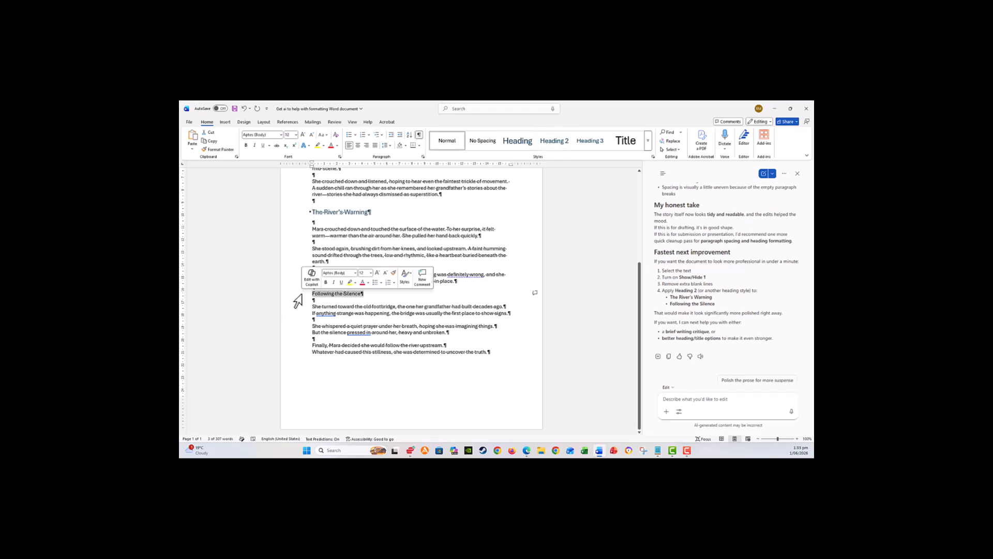
left_click(553, 141)
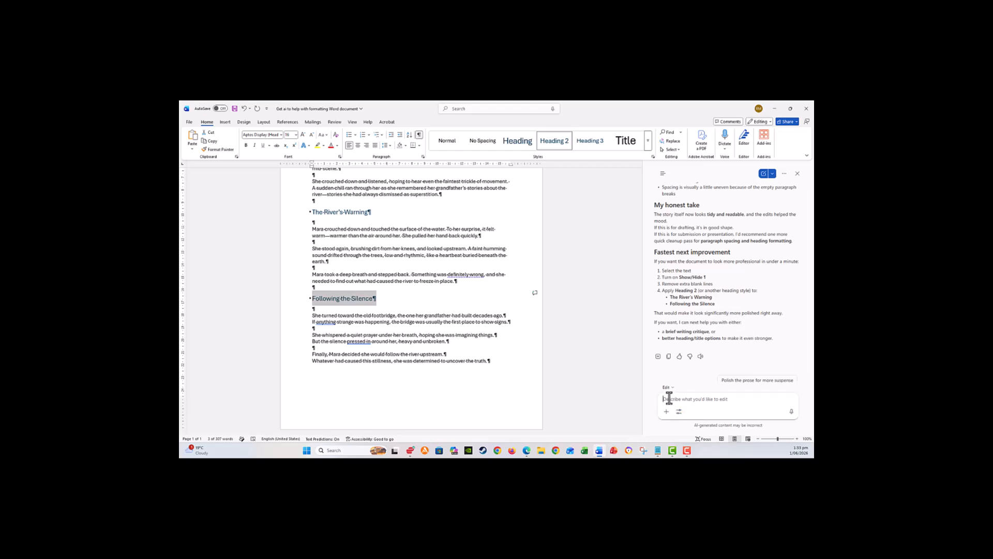
- Ask Copilot "how about now" and check its reply against the document from the title down
type("how about now")
key("Return")
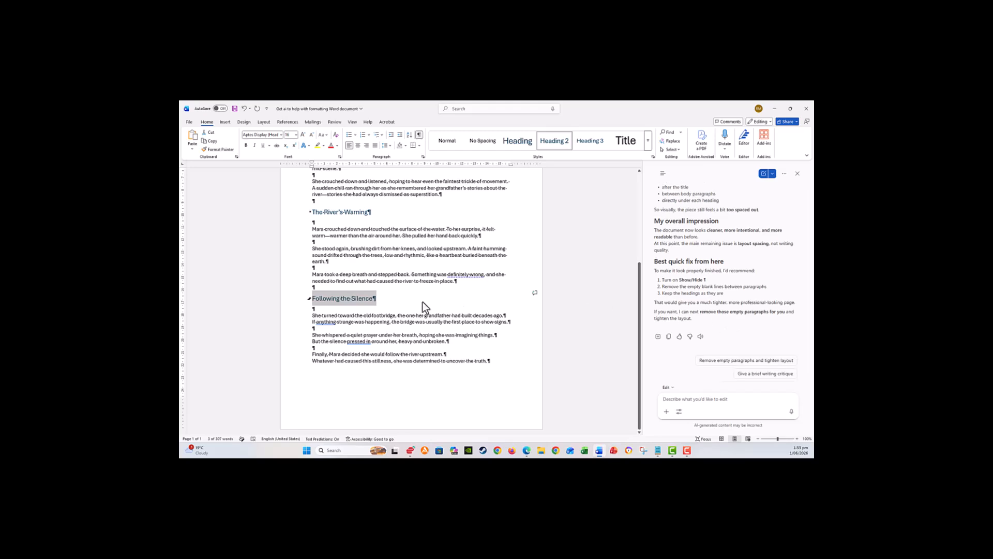
scroll(413, 297, "up", 6)
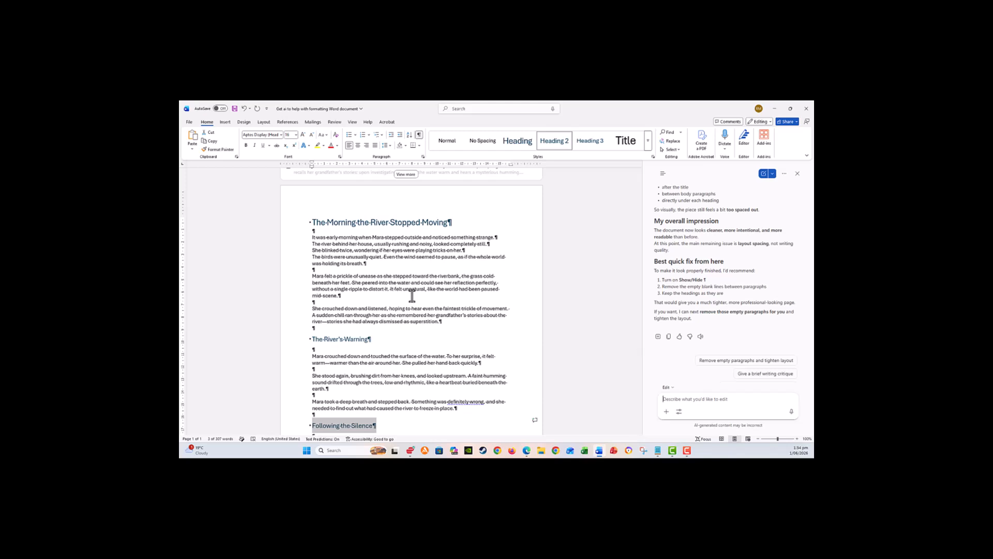
- Hide the formatting marks and close Copilot
scroll(412, 296, "down", 1)
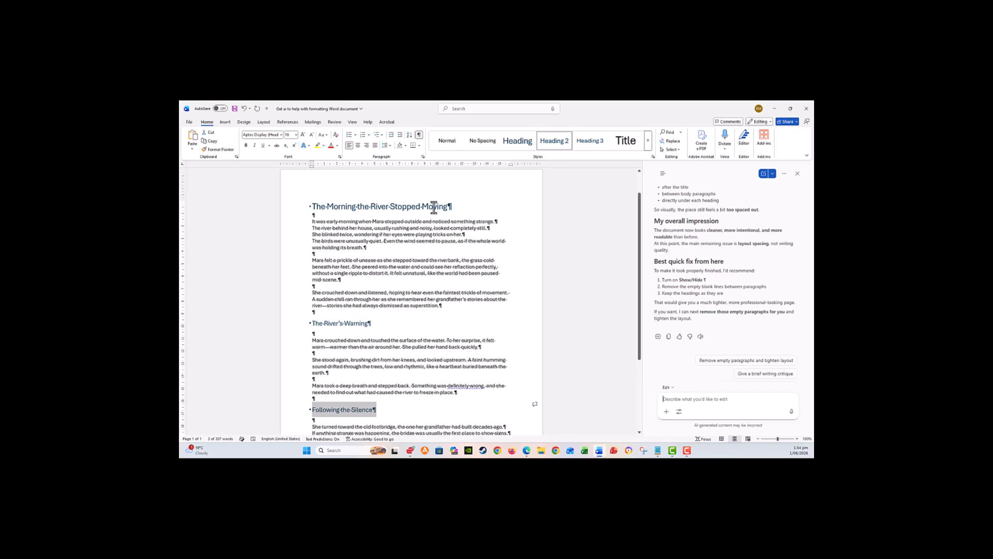
left_click(418, 135)
left_click(798, 174)
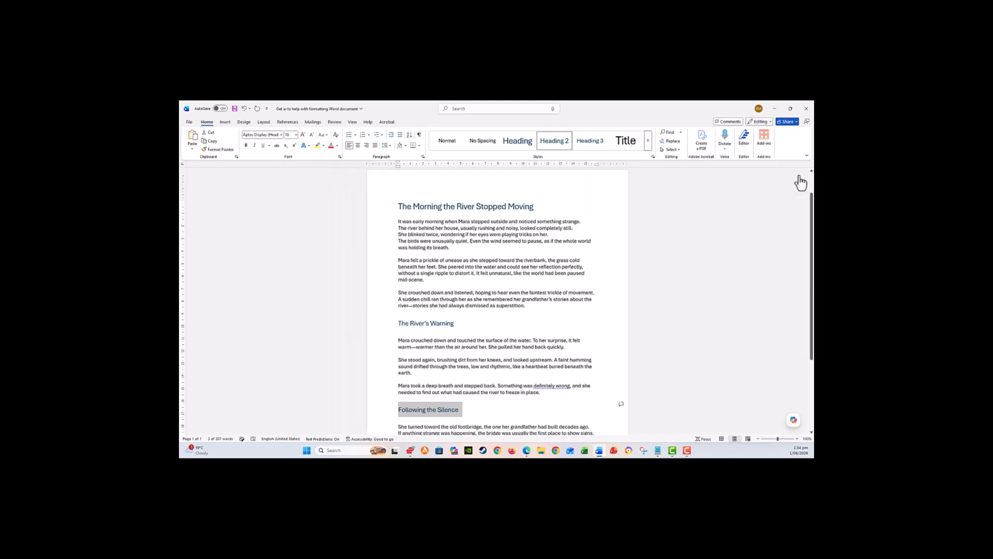